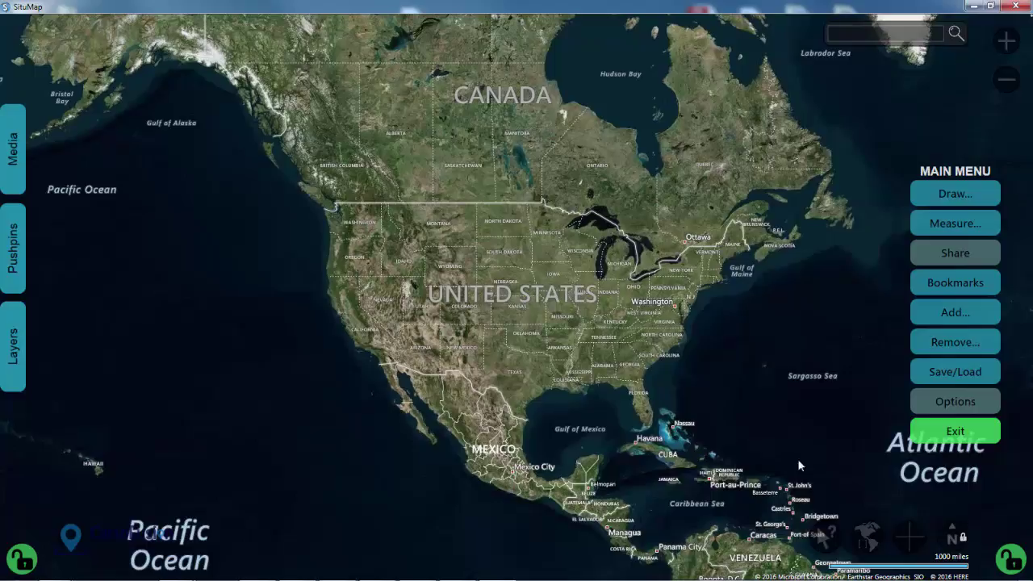
Step: Show the saved bookmarks list, which holds the single TAMUCC bookmark
{"action": "left_click", "coordinate": [963, 282]}
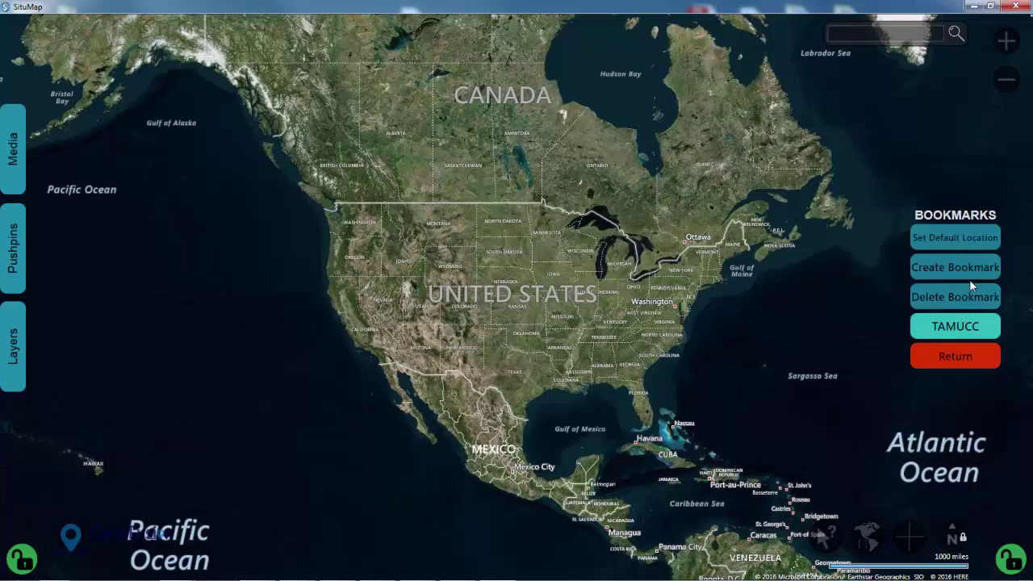
Step: Jump to the TAMUCC bookmark on Ward Island, pan for more shoreline, and open the pushpin library
{"action": "left_click", "coordinate": [956, 330]}
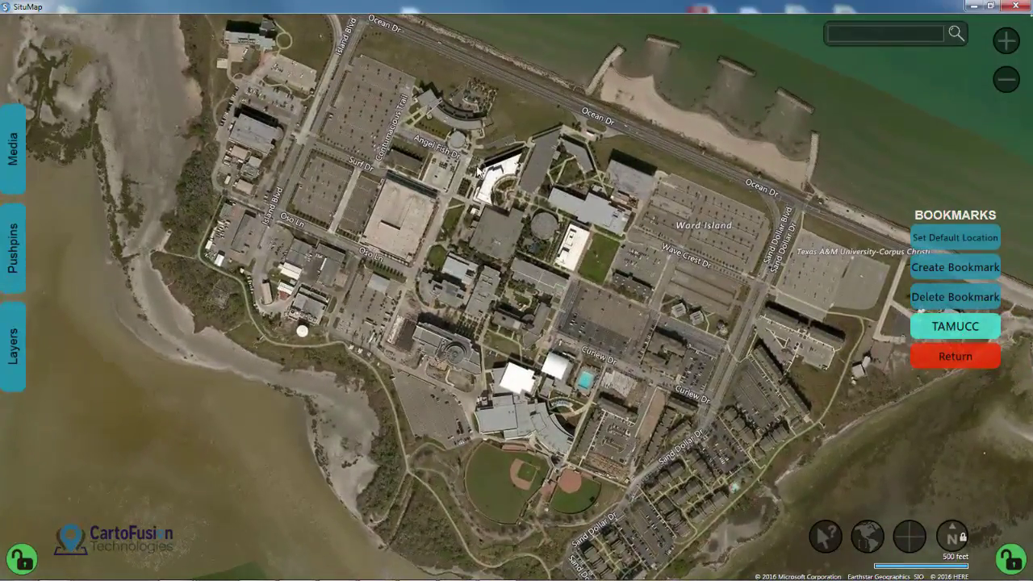
{"action": "left_click_drag", "start_coordinate": [488, 105], "coordinate": [485, 260]}
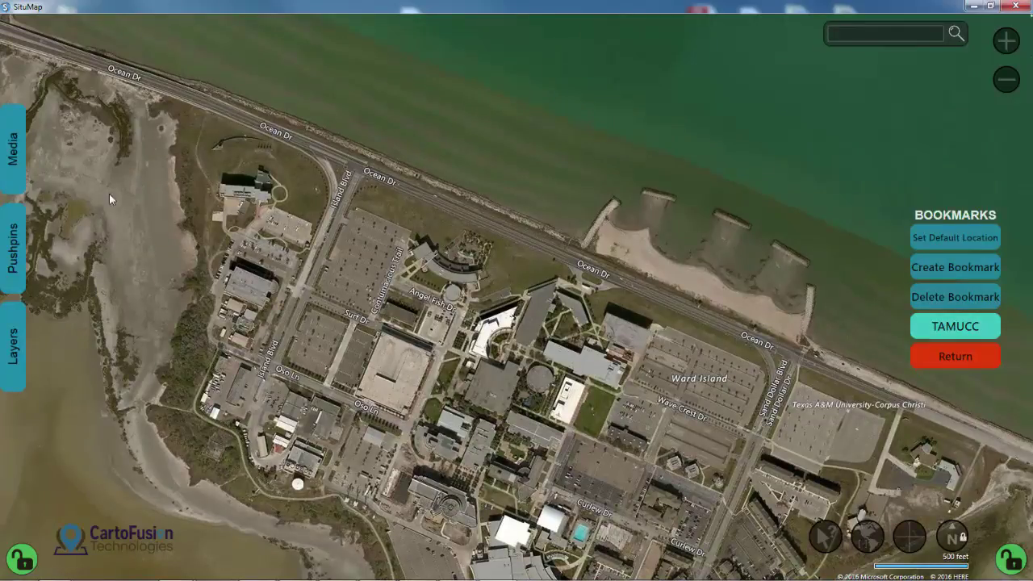
{"action": "left_click", "coordinate": [14, 234]}
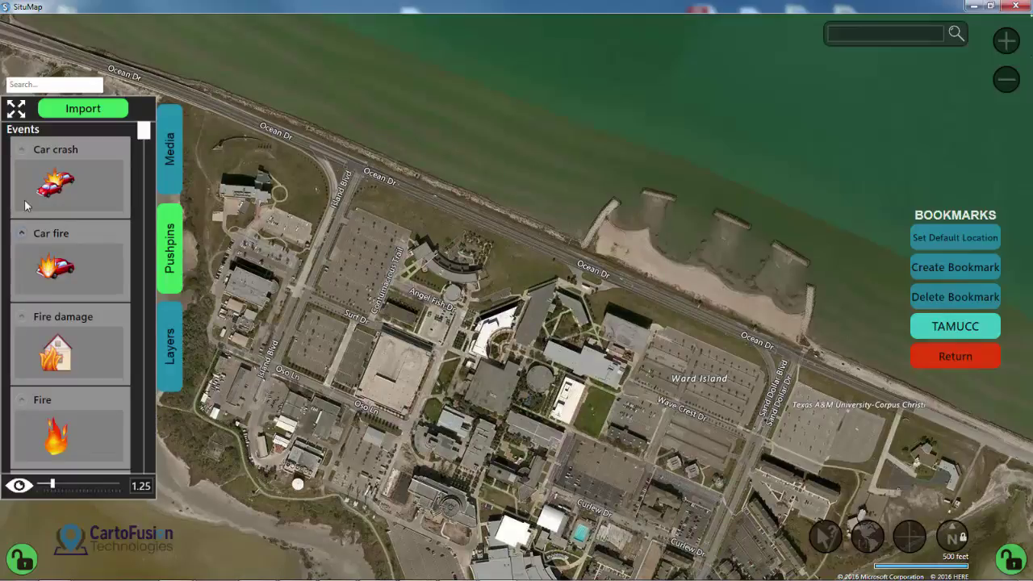
Step: Place three water-drop pushpins out on the sea off Ward Island
{"action": "left_click", "coordinate": [16, 109]}
{"action": "scroll", "coordinate": [144, 151], "scroll_direction": "down", "scroll_amount": 1}
{"action": "left_click", "coordinate": [30, 258]}
{"action": "left_click_drag", "start_coordinate": [54, 297], "coordinate": [490, 101]}
{"action": "left_click_drag", "start_coordinate": [56, 298], "coordinate": [519, 101]}
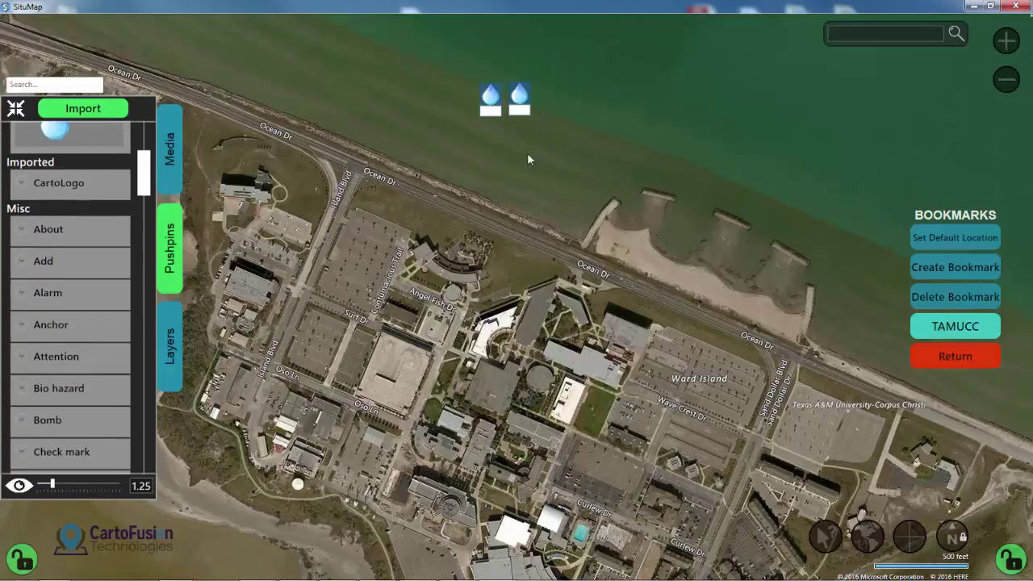
{"action": "left_click_drag", "start_coordinate": [284, 182], "coordinate": [549, 101]}
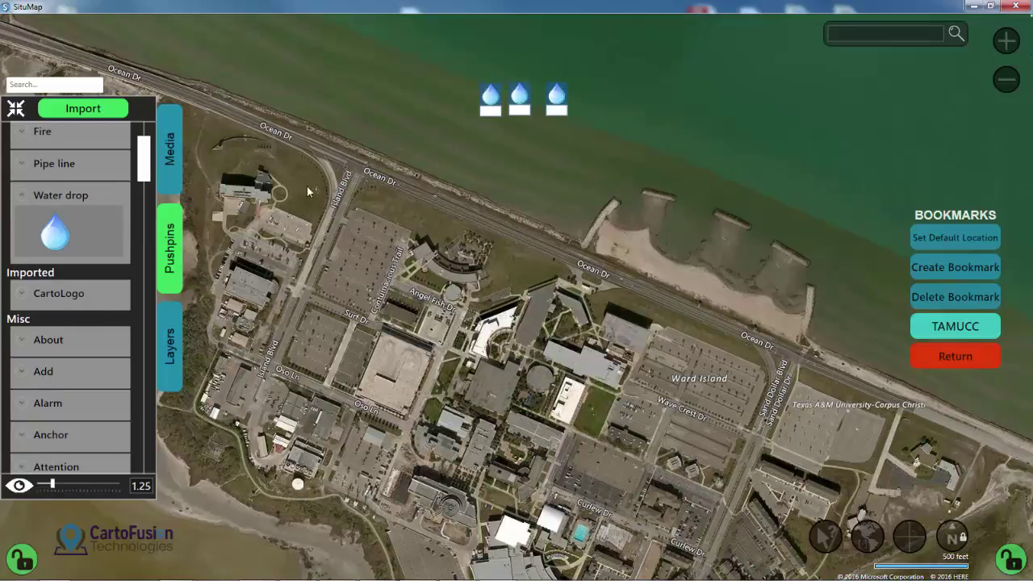
Step: Add two anchor pushpins just offshore by the beach breakwaters, then close the pushpin panel
{"action": "left_click", "coordinate": [22, 436]}
{"action": "left_click_drag", "start_coordinate": [55, 462], "coordinate": [733, 199]}
{"action": "scroll", "coordinate": [133, 225], "scroll_direction": "down", "scroll_amount": 2}
{"action": "left_click_drag", "start_coordinate": [73, 378], "coordinate": [754, 201]}
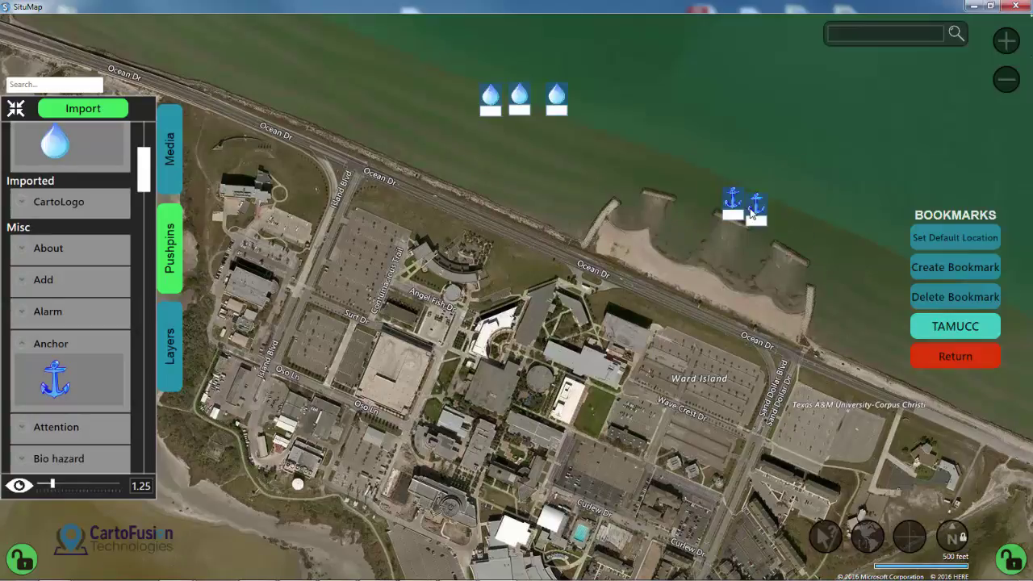
{"action": "left_click", "coordinate": [167, 251]}
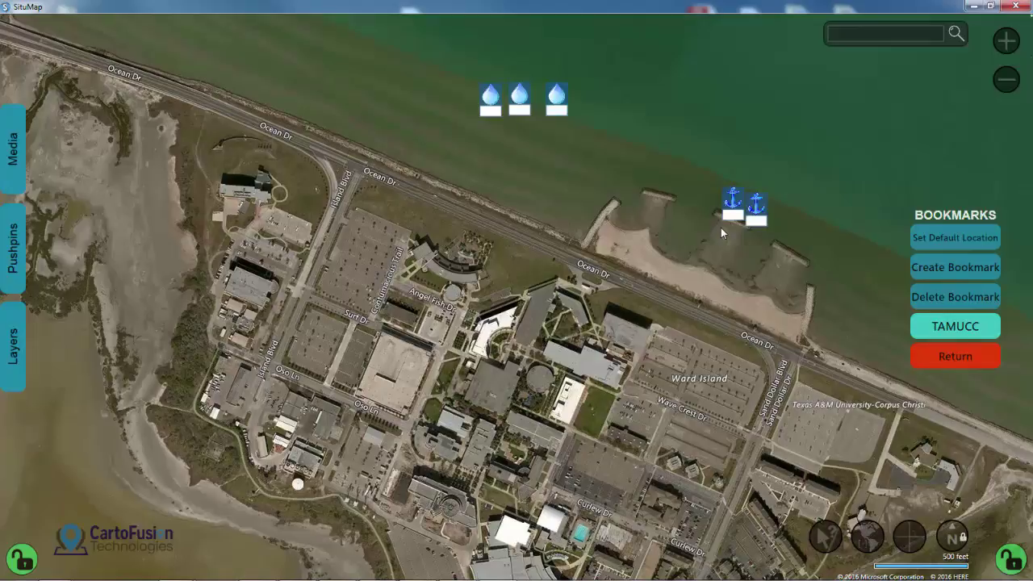
Step: Save the water and anchor pushpin map as Demo_Water.kmz in KMZ format
{"action": "left_click", "coordinate": [961, 358]}
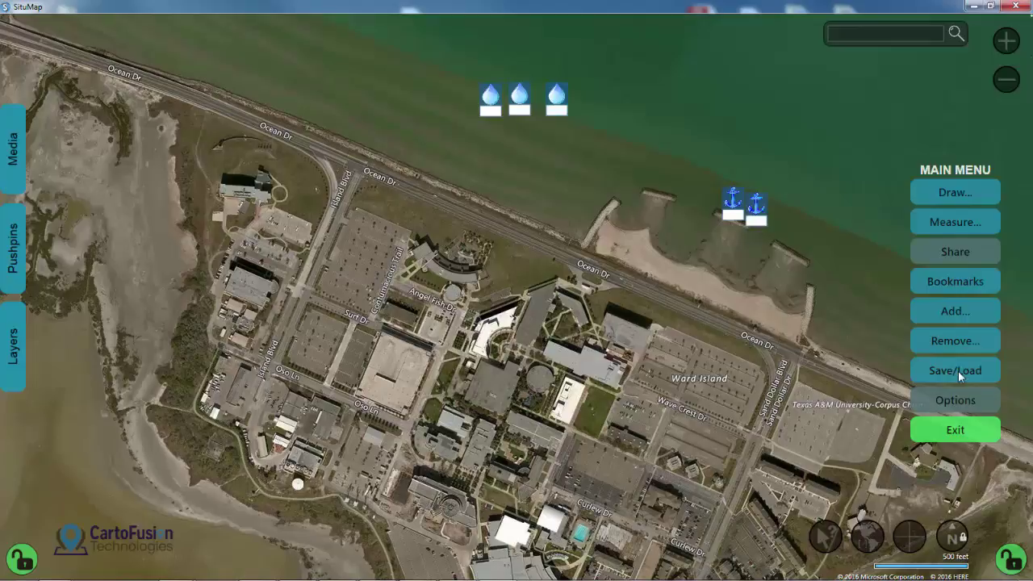
{"action": "left_click", "coordinate": [958, 370]}
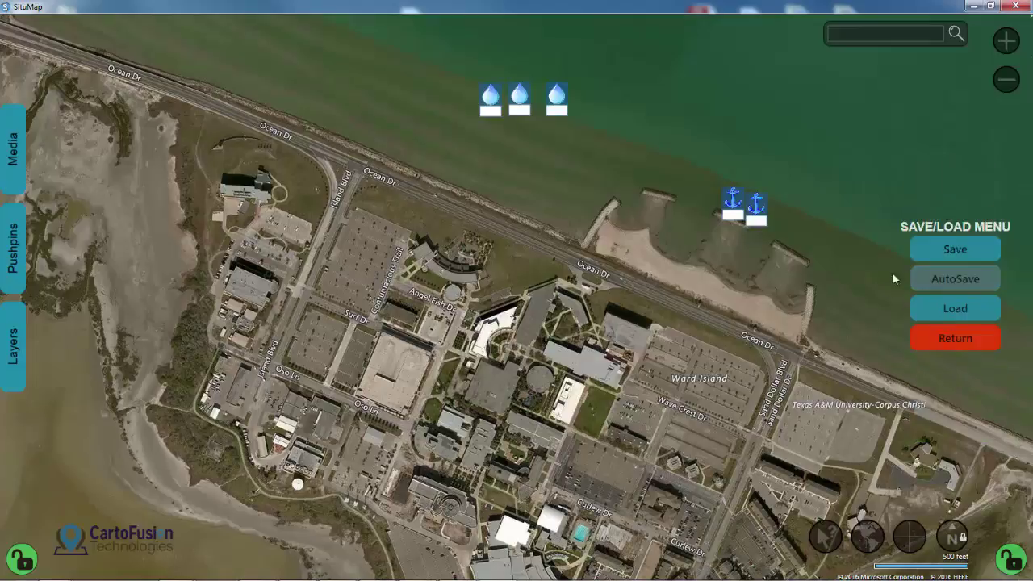
{"action": "left_click", "coordinate": [953, 249]}
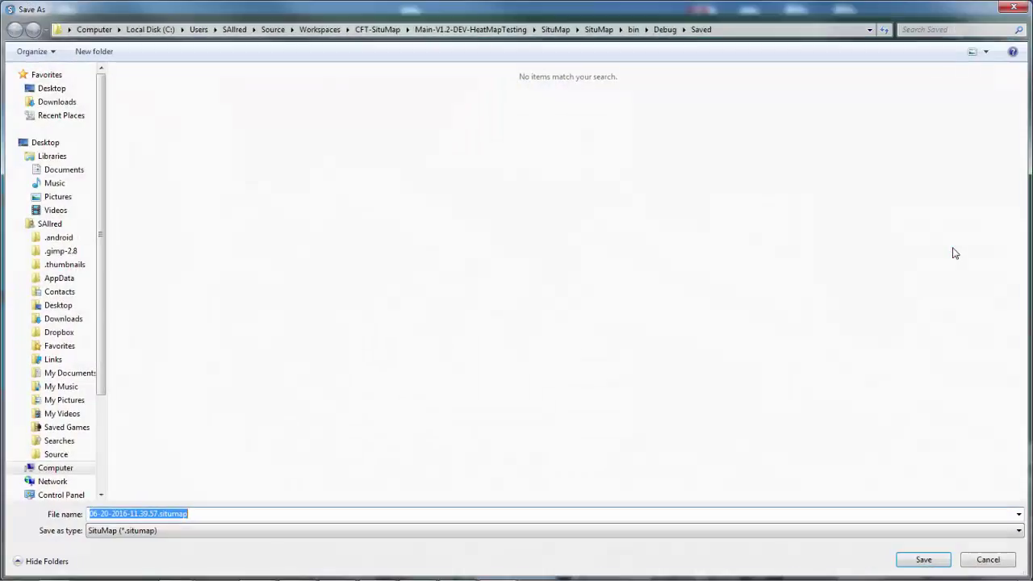
{"action": "left_click_drag", "start_coordinate": [158, 514], "coordinate": [77, 523]}
{"action": "type", "text": "Demo_W"}
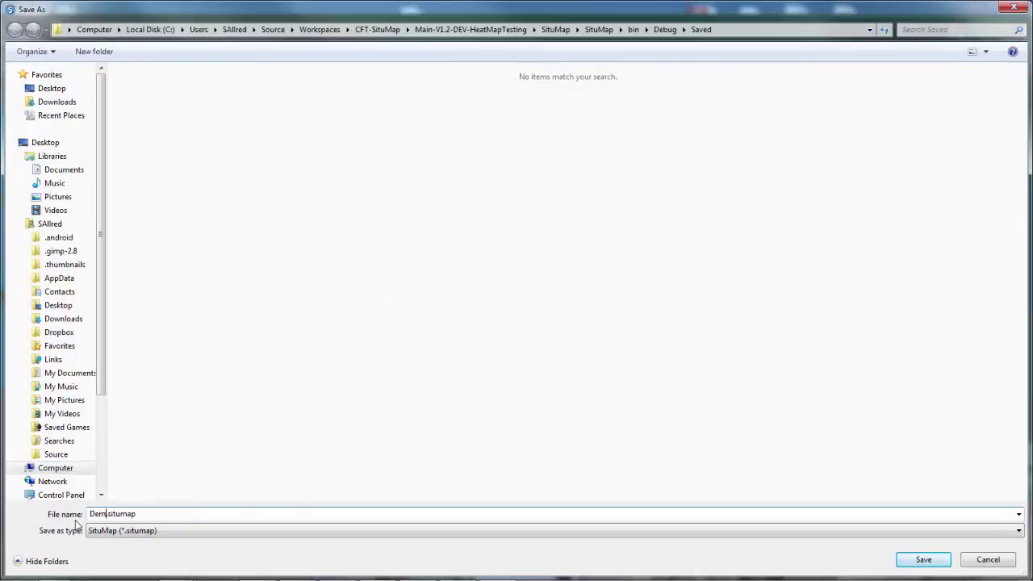
{"action": "type", "text": "ater"}
{"action": "left_click", "coordinate": [130, 529]}
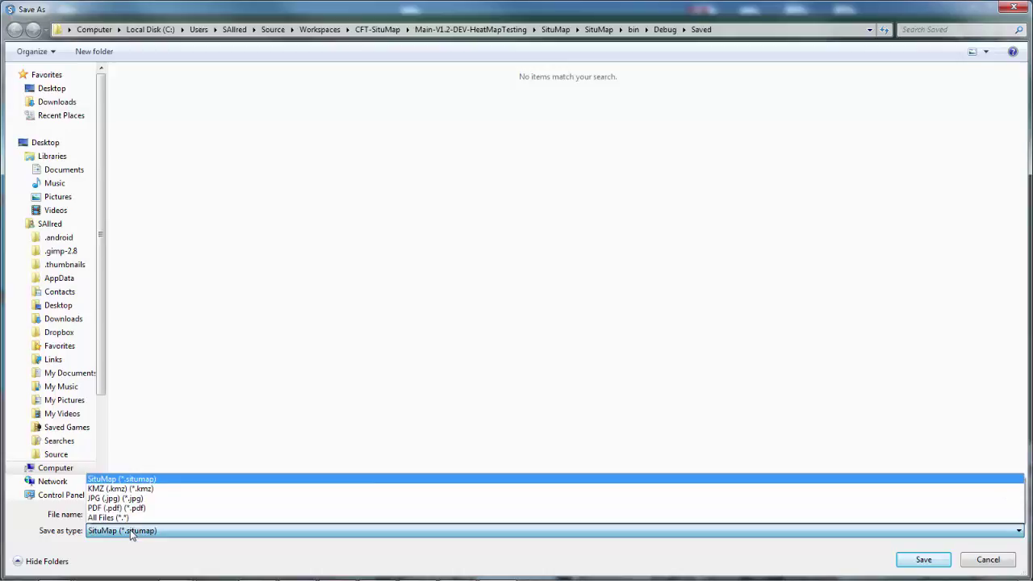
{"action": "left_click", "coordinate": [125, 489]}
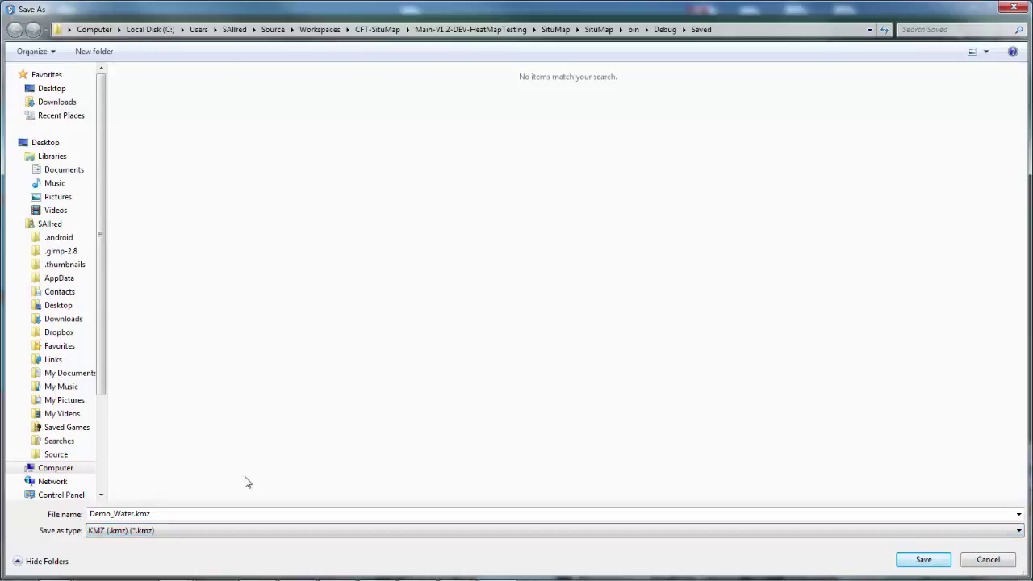
{"action": "left_click", "coordinate": [924, 560]}
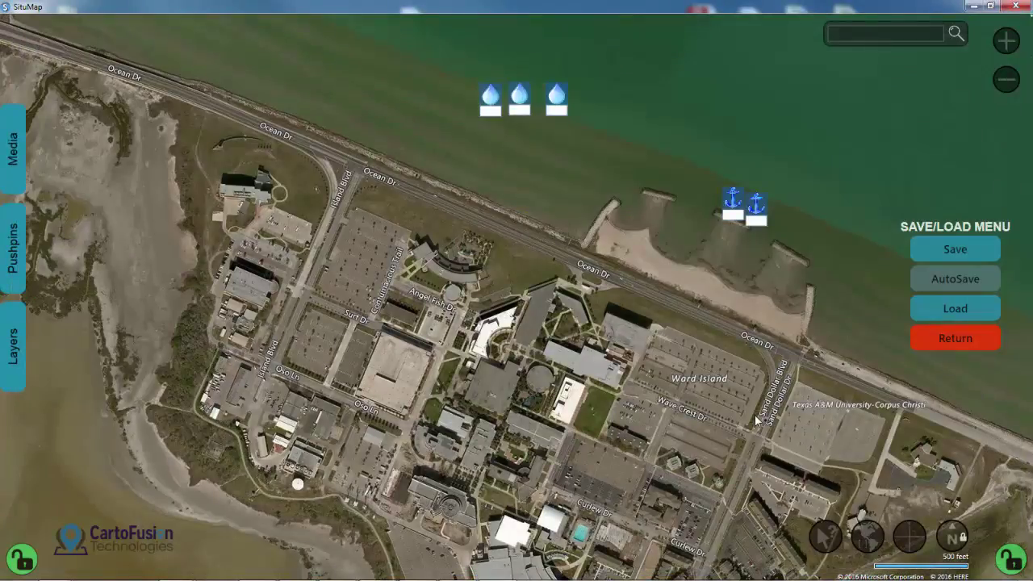
Step: Clear all five pushpins from the map, confirming Clear Map, and reopen the pushpin library
{"action": "left_click", "coordinate": [955, 340]}
{"action": "left_click", "coordinate": [959, 341]}
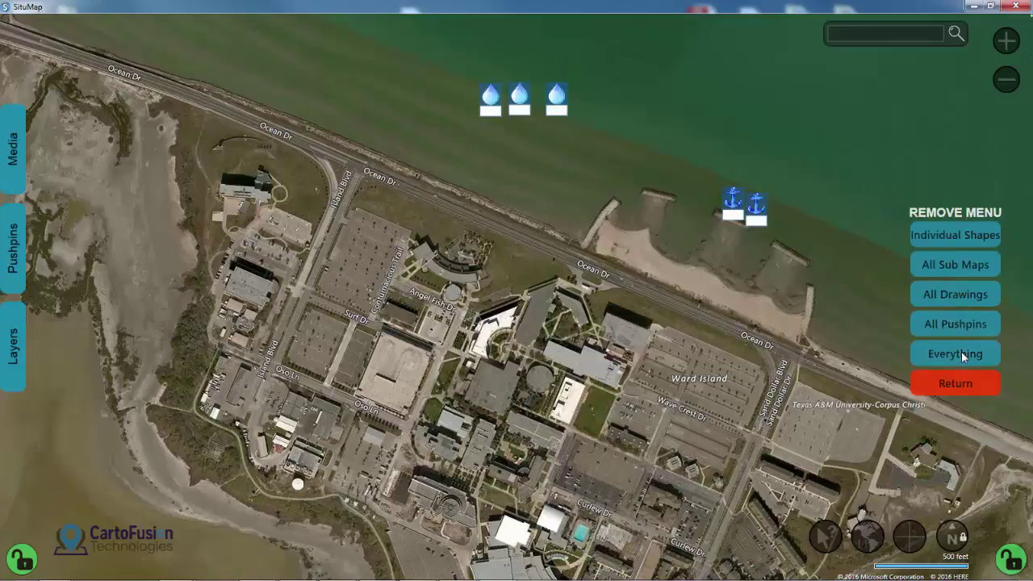
{"action": "left_click", "coordinate": [952, 353]}
{"action": "left_click", "coordinate": [960, 306]}
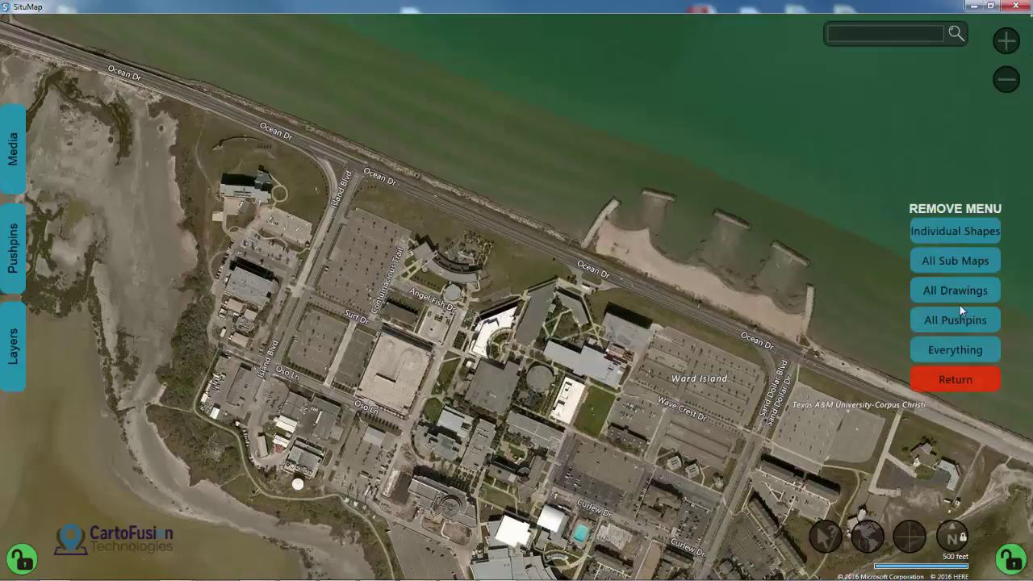
{"action": "left_click", "coordinate": [15, 248]}
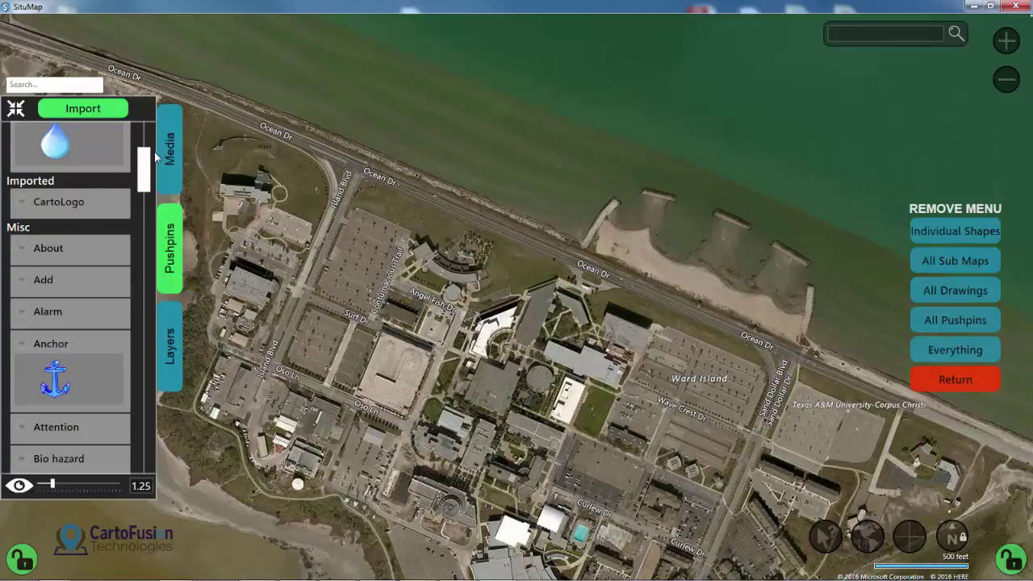
Step: Place three Fire pushpins on campus buildings
{"action": "scroll", "coordinate": [131, 160], "scroll_direction": "up", "scroll_amount": 3}
{"action": "left_click", "coordinate": [25, 235]}
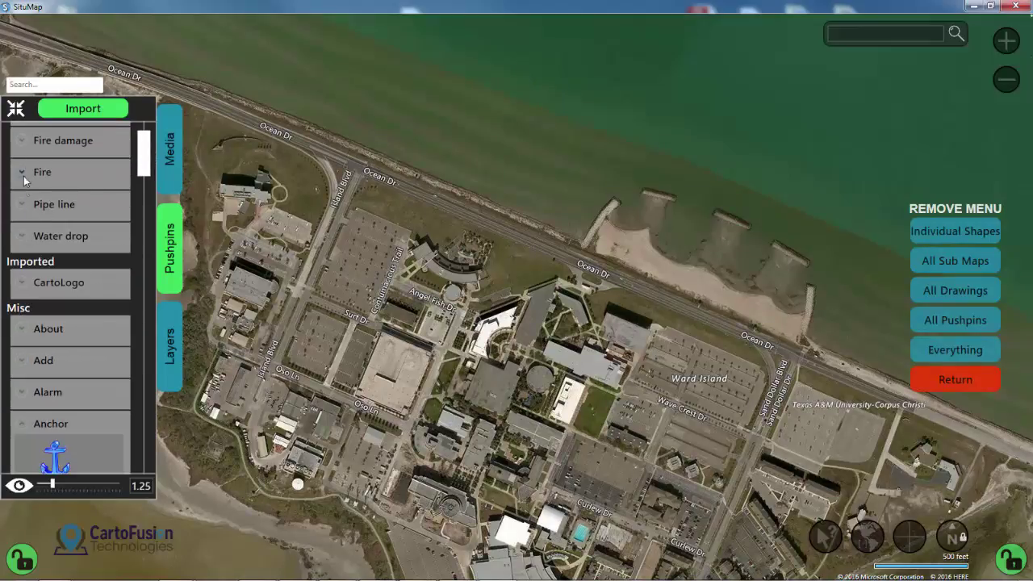
{"action": "left_click", "coordinate": [22, 172]}
{"action": "left_click_drag", "start_coordinate": [50, 212], "coordinate": [258, 281]}
{"action": "left_click_drag", "start_coordinate": [50, 211], "coordinate": [402, 373]}
{"action": "left_click_drag", "start_coordinate": [94, 204], "coordinate": [489, 388]}
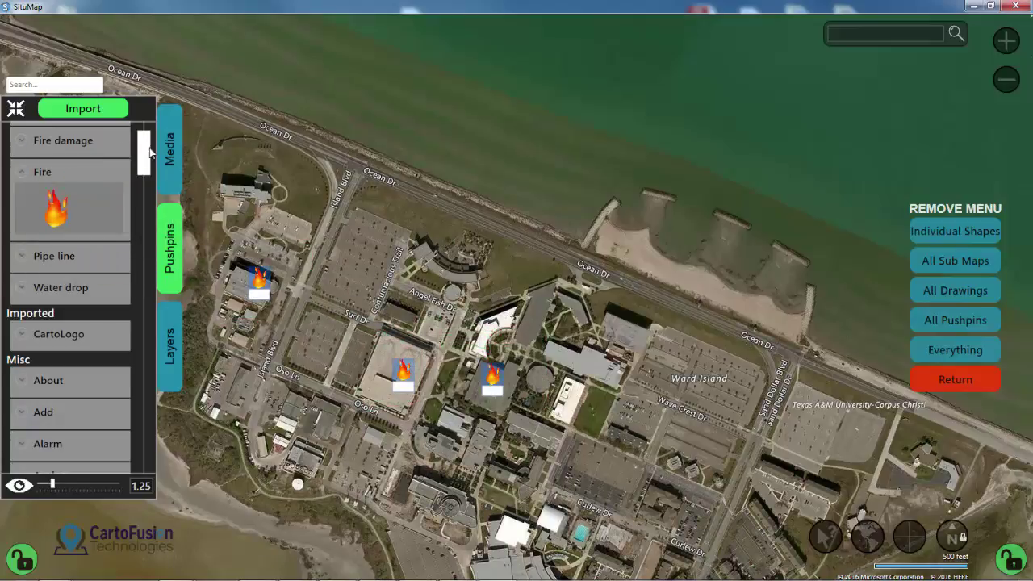
Step: Add a car-fire pushpin on Ocean Dr, close the library, and return to the main menu
{"action": "scroll", "coordinate": [147, 148], "scroll_direction": "up", "scroll_amount": 2}
{"action": "left_click", "coordinate": [23, 179]}
{"action": "left_click_drag", "start_coordinate": [55, 214], "coordinate": [422, 197]}
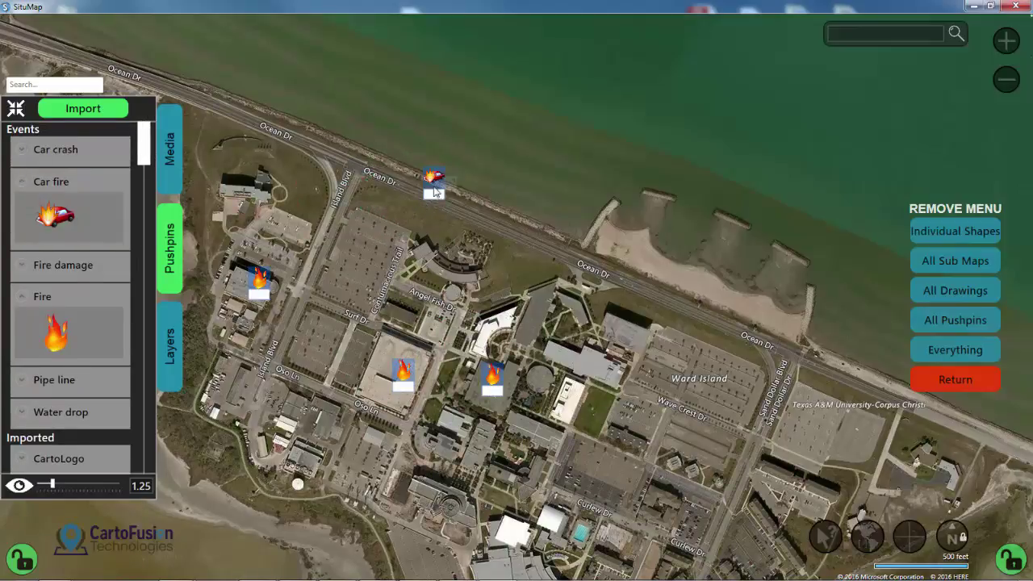
{"action": "left_click", "coordinate": [172, 226]}
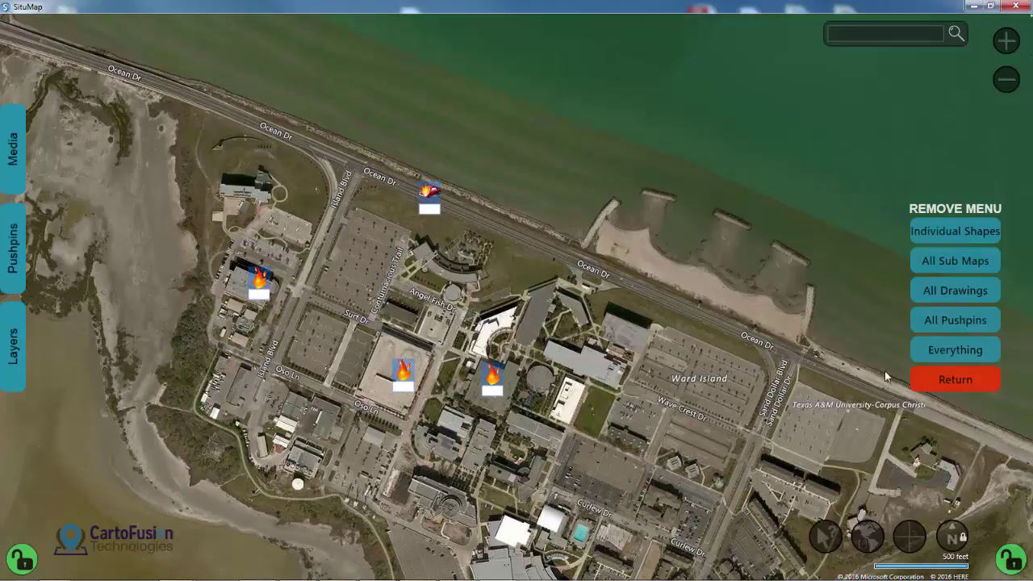
{"action": "left_click", "coordinate": [935, 380]}
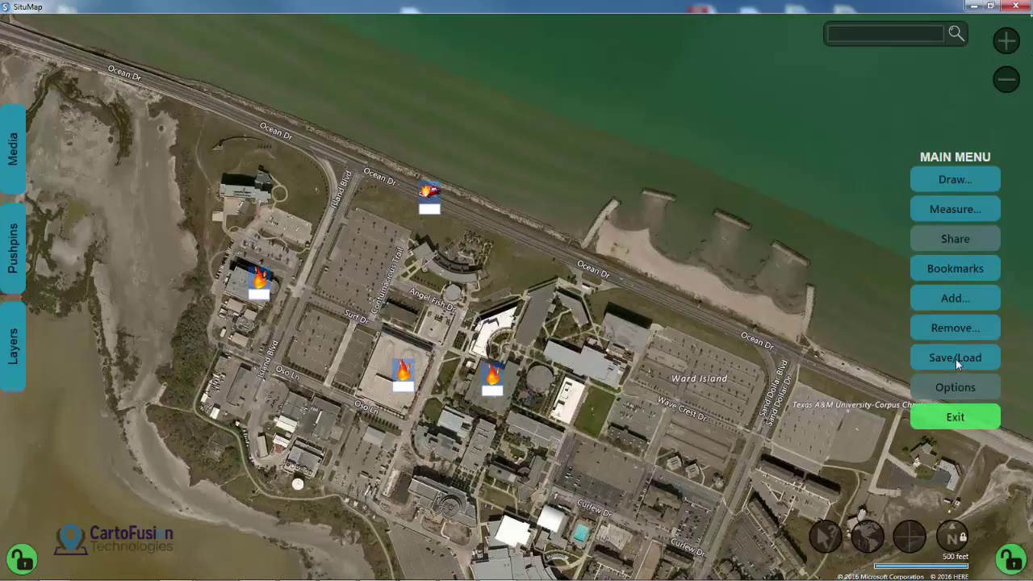
Step: Save the fire-pushpin map as Demo_Fire.kmz in KMZ format
{"action": "left_click", "coordinate": [955, 357]}
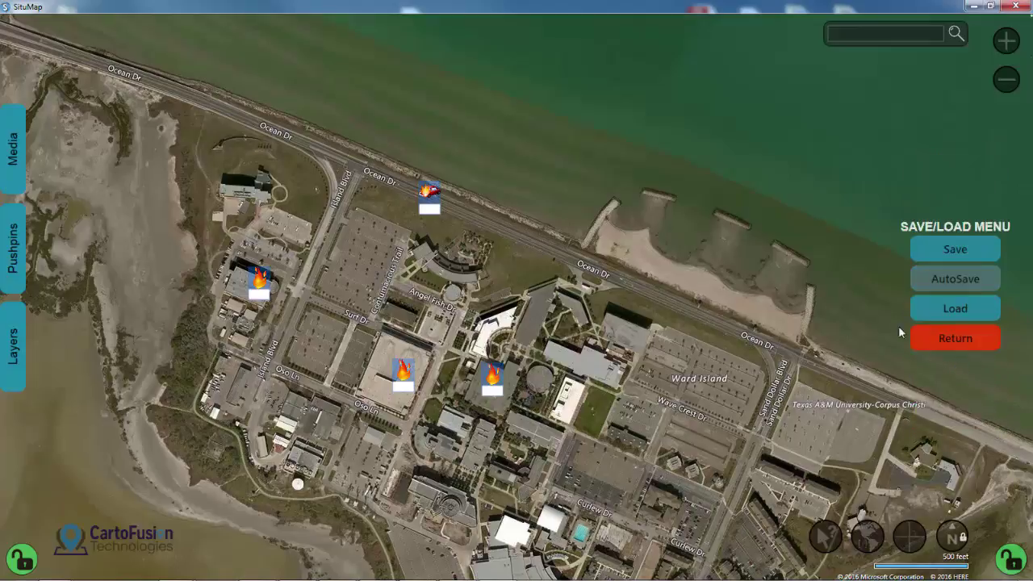
{"action": "left_click", "coordinate": [954, 250]}
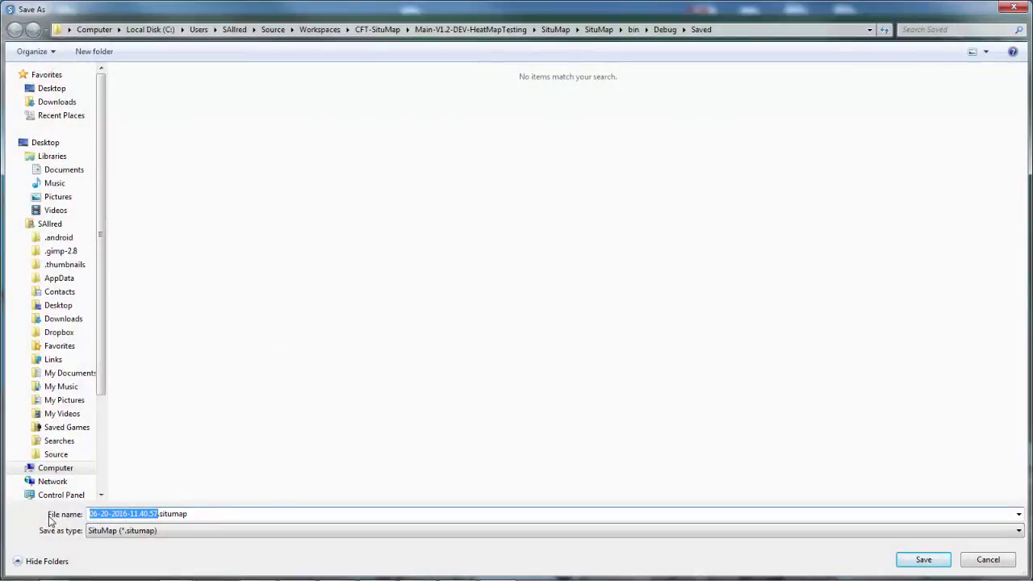
{"action": "type", "text": "Demo"}
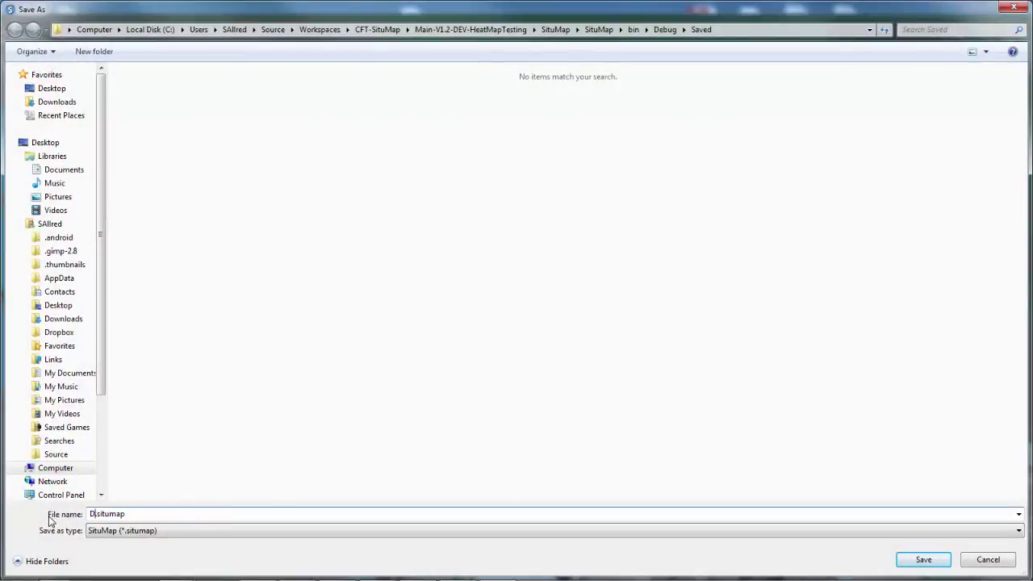
{"action": "type", "text": "_Fire"}
{"action": "left_click", "coordinate": [120, 532]}
{"action": "left_click", "coordinate": [114, 489]}
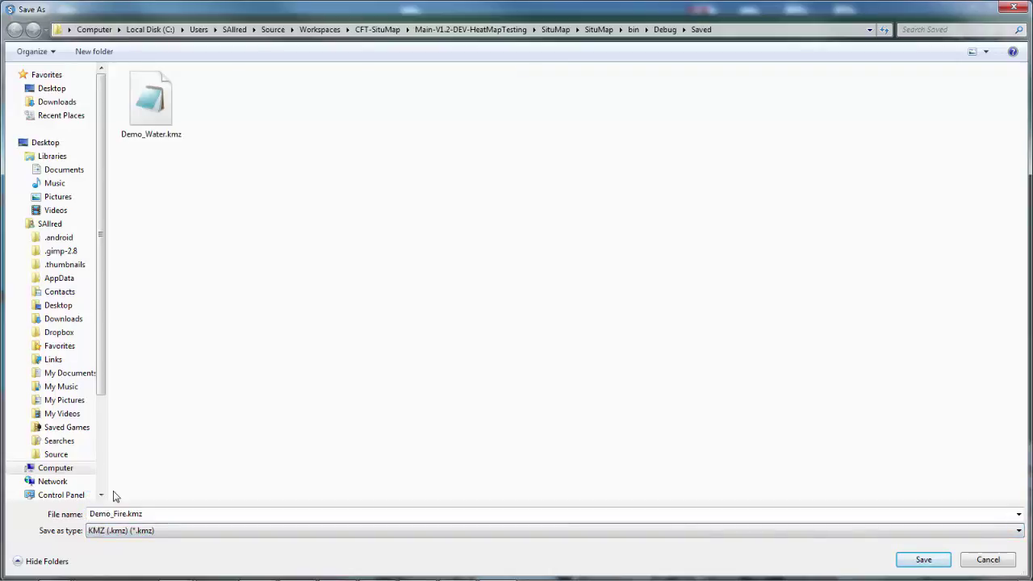
{"action": "left_click", "coordinate": [923, 561]}
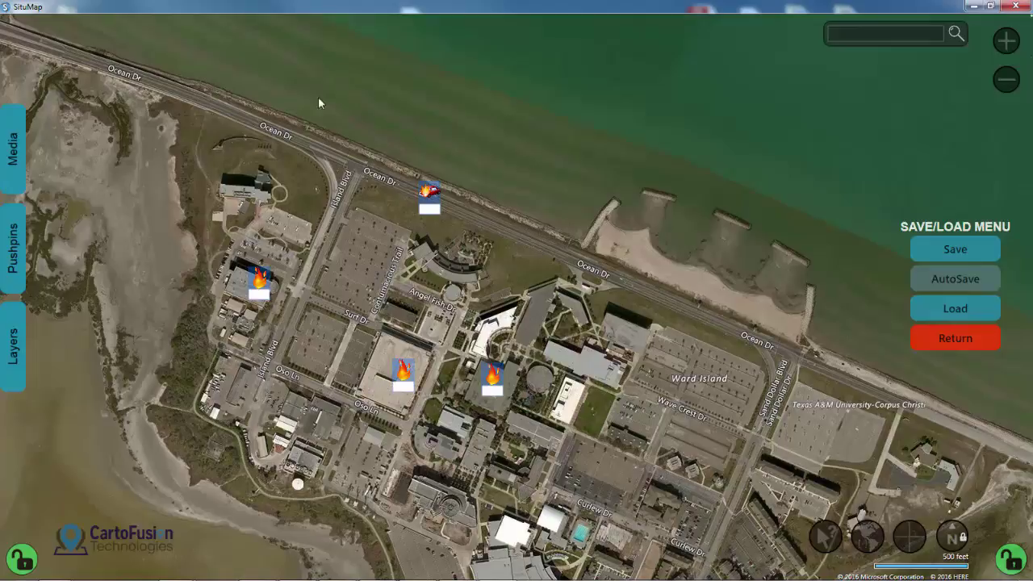
Step: Clear all fire pushpins from the map, confirming Clear Map, and open the empty Layers panel
{"action": "left_click", "coordinate": [947, 334]}
{"action": "left_click", "coordinate": [946, 335]}
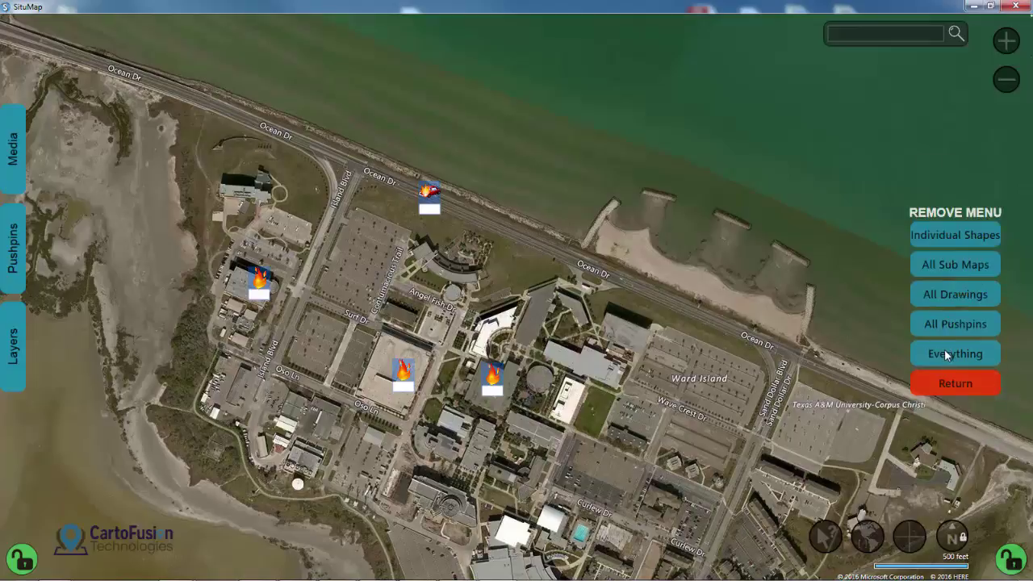
{"action": "left_click", "coordinate": [946, 352]}
{"action": "left_click", "coordinate": [959, 300]}
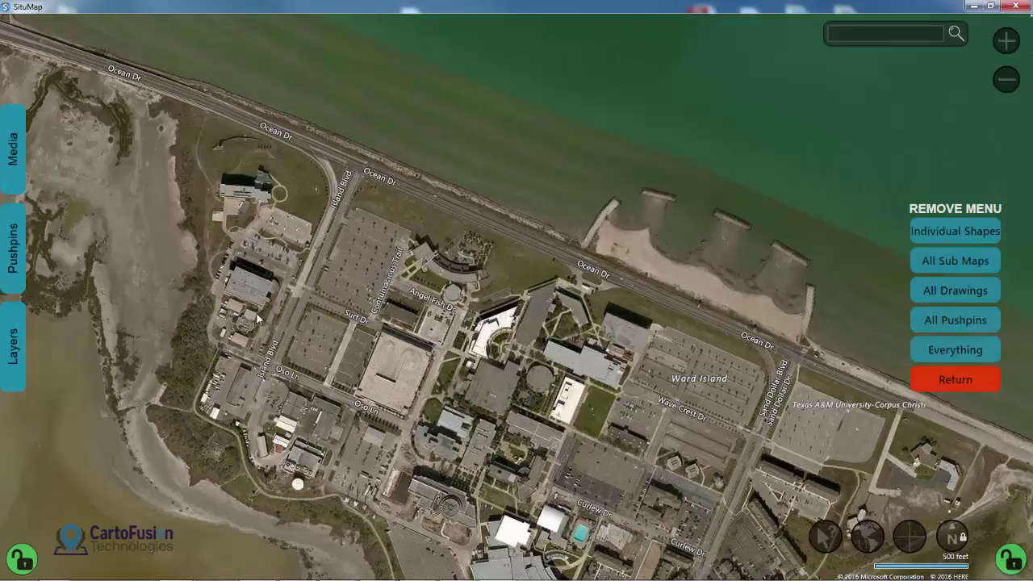
{"action": "left_click", "coordinate": [20, 337]}
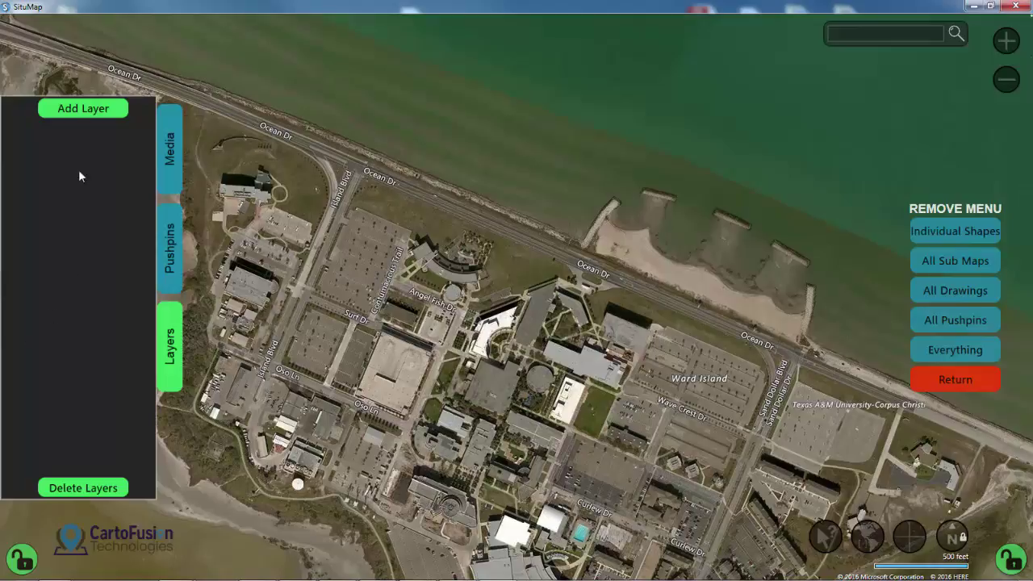
Step: Add Demo_Fire.kmz as a KML/KMZ map layer
{"action": "left_click", "coordinate": [73, 110]}
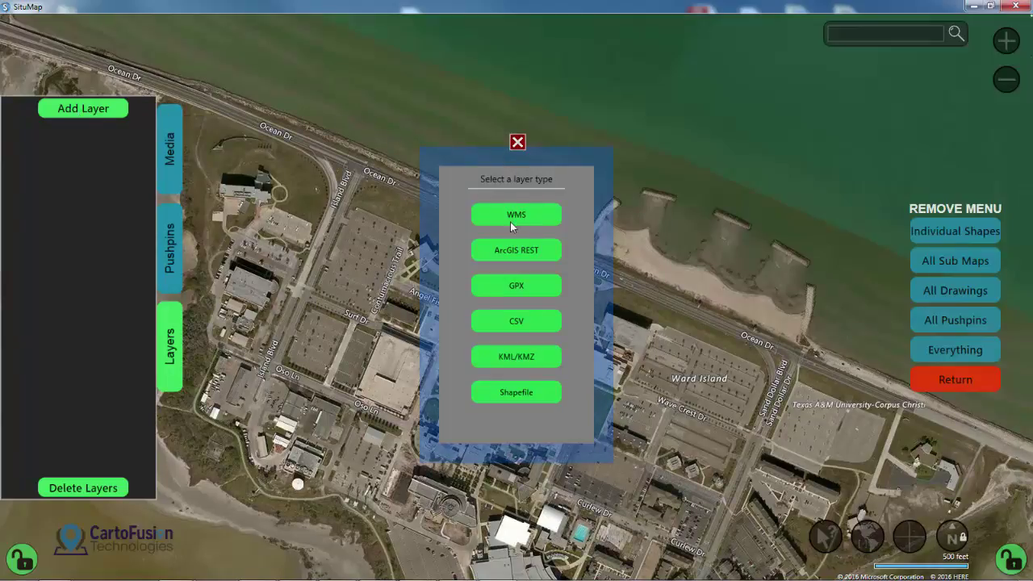
{"action": "left_click", "coordinate": [516, 357]}
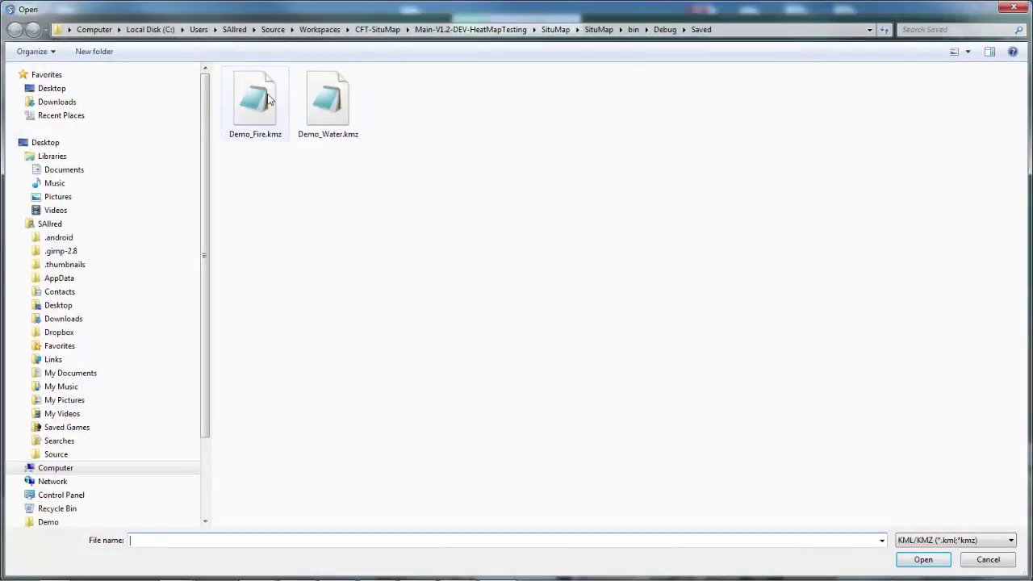
{"action": "left_click", "coordinate": [267, 114]}
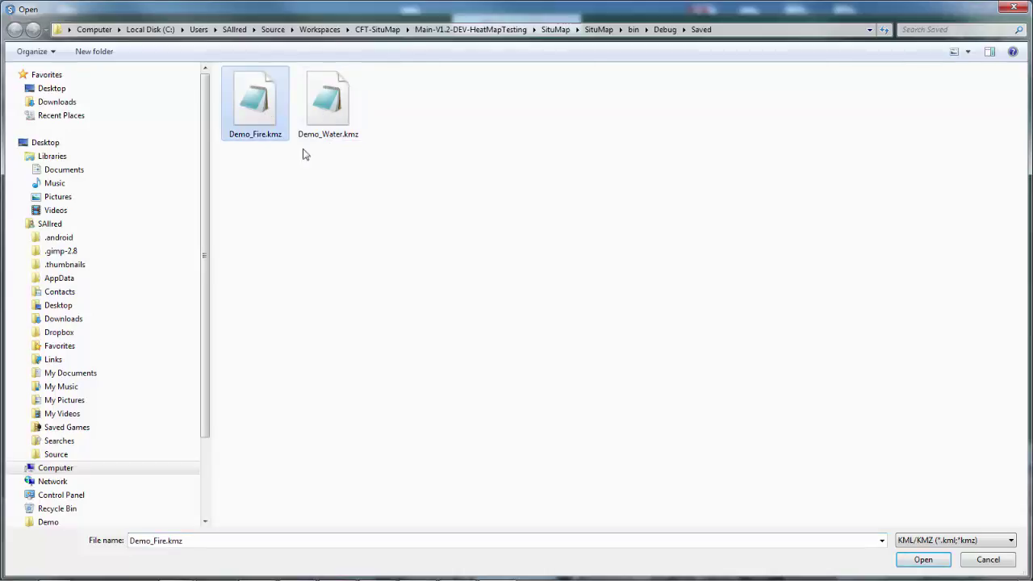
{"action": "left_click", "coordinate": [920, 560]}
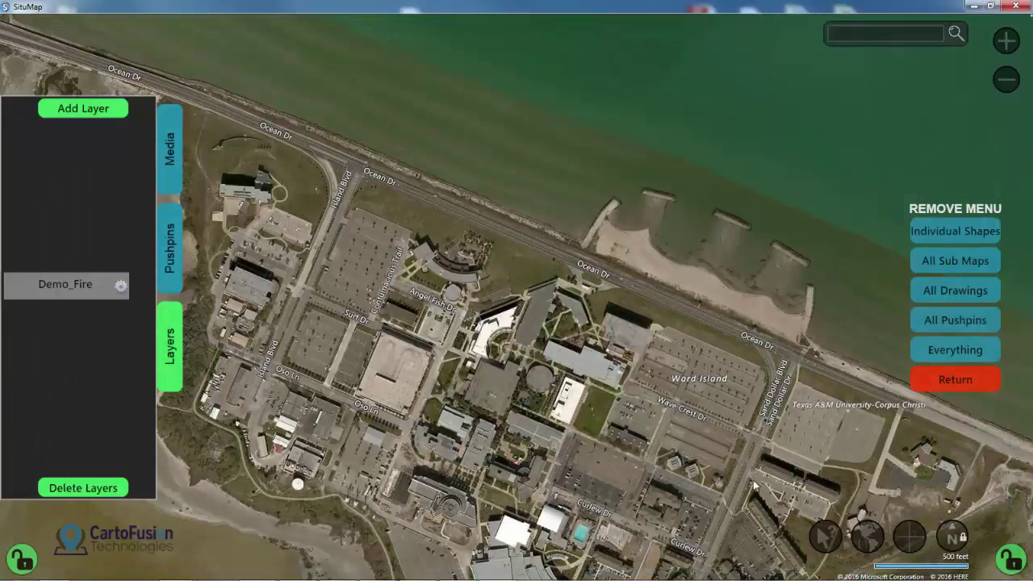
Step: Add Demo_Water.kmz as a second KML/KMZ map layer
{"action": "left_click", "coordinate": [81, 108]}
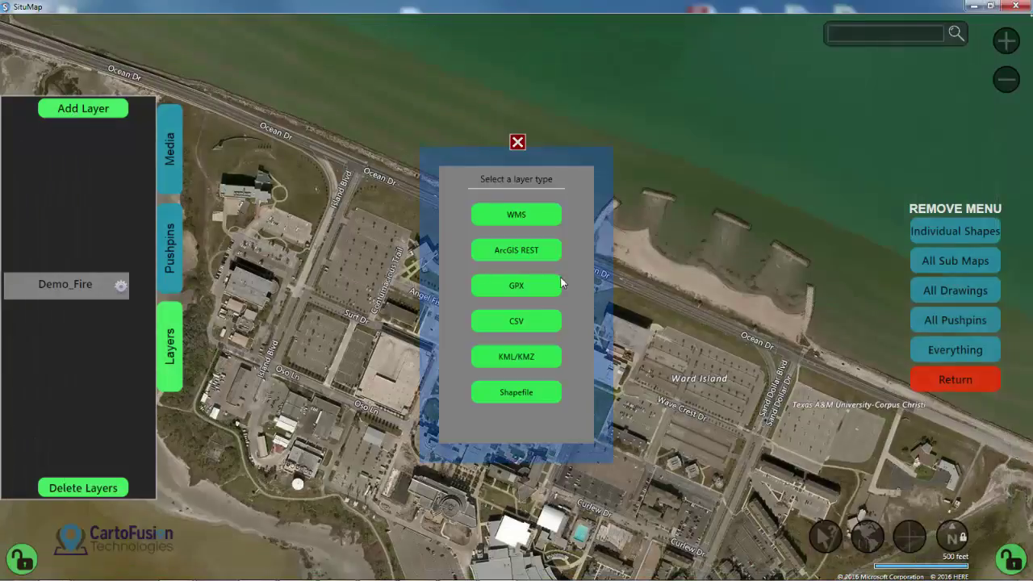
{"action": "left_click", "coordinate": [532, 360]}
{"action": "left_click", "coordinate": [321, 137]}
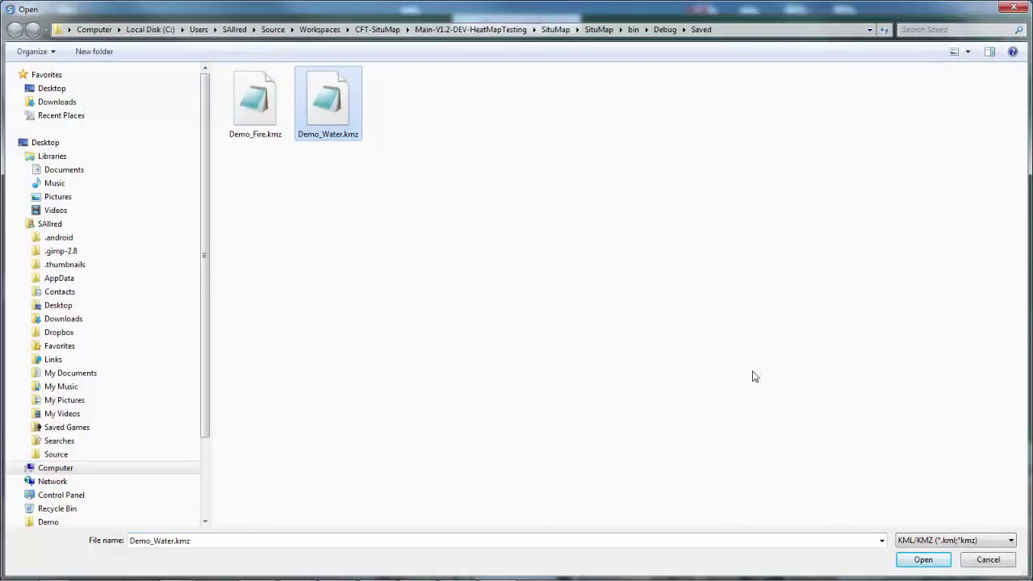
{"action": "left_click", "coordinate": [922, 560]}
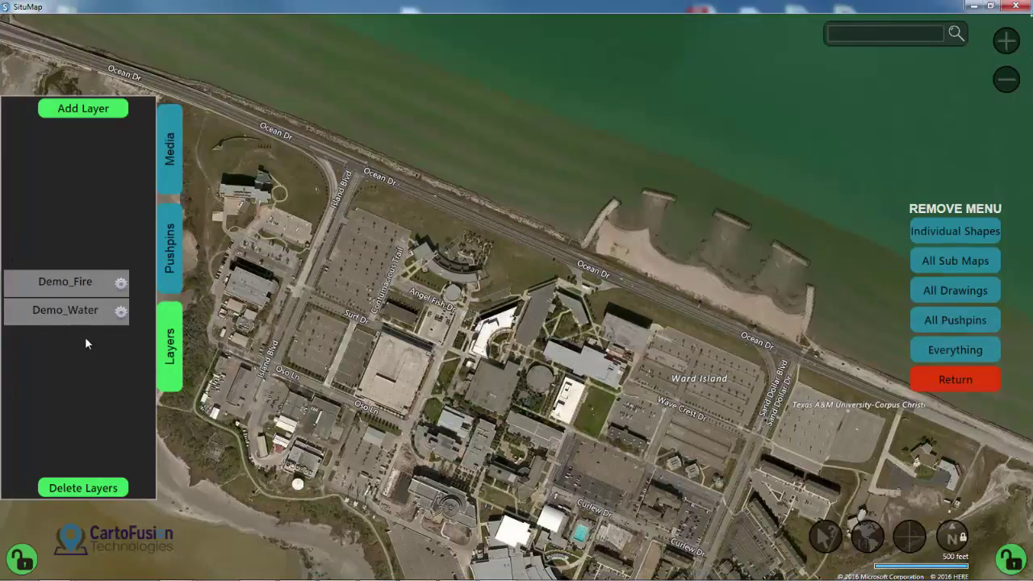
Step: Toggle the Demo_Fire and Demo_Water layers on and off, ending with both displayed
{"action": "left_click", "coordinate": [75, 281]}
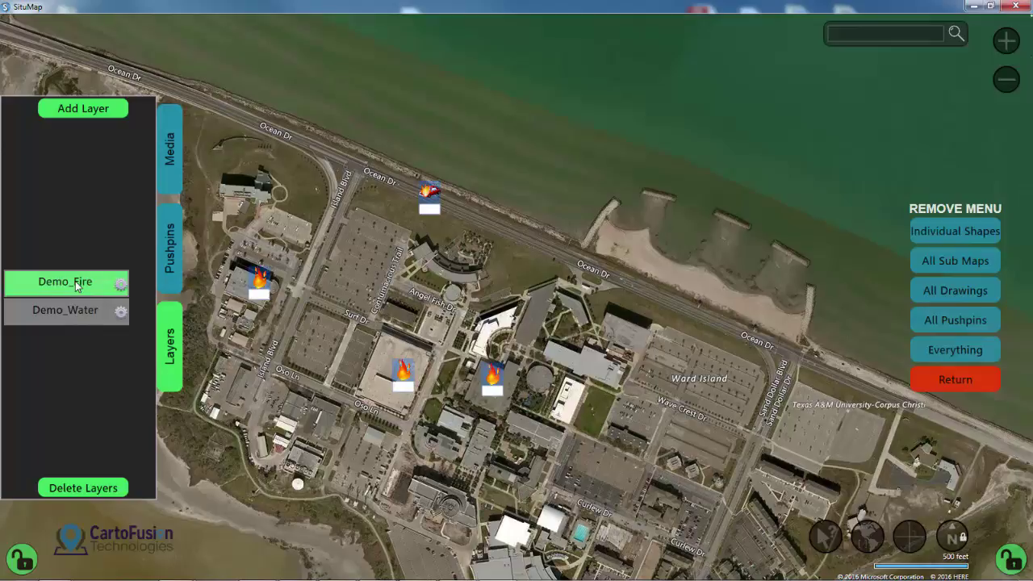
{"action": "left_click", "coordinate": [74, 309]}
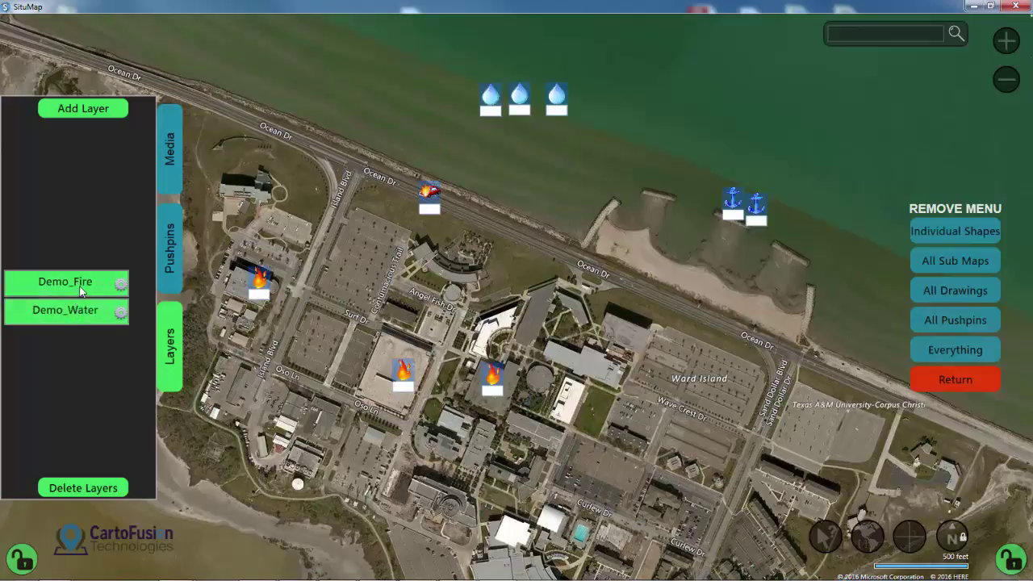
{"action": "left_click", "coordinate": [81, 290]}
{"action": "left_click", "coordinate": [81, 319]}
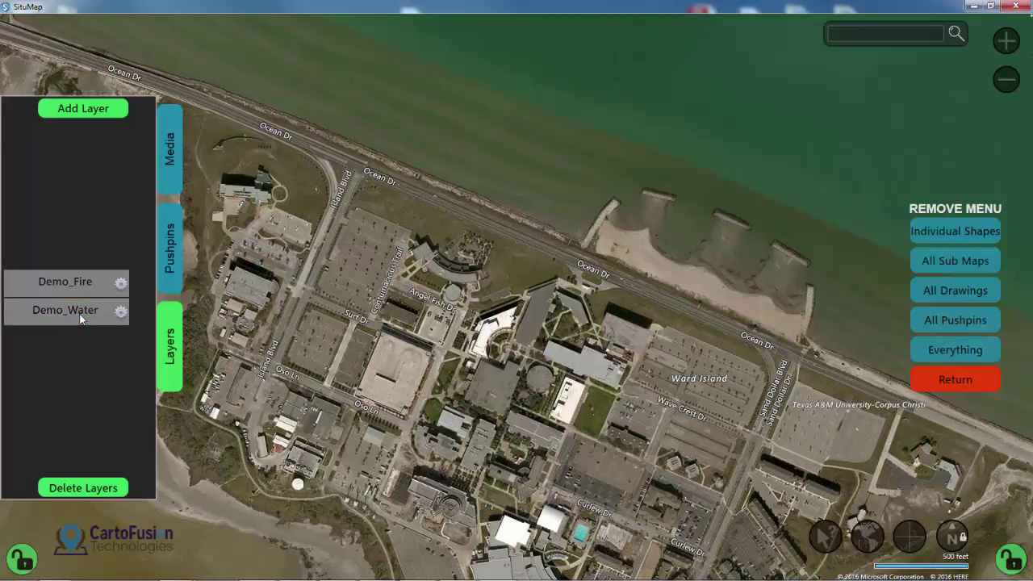
{"action": "left_click", "coordinate": [85, 290]}
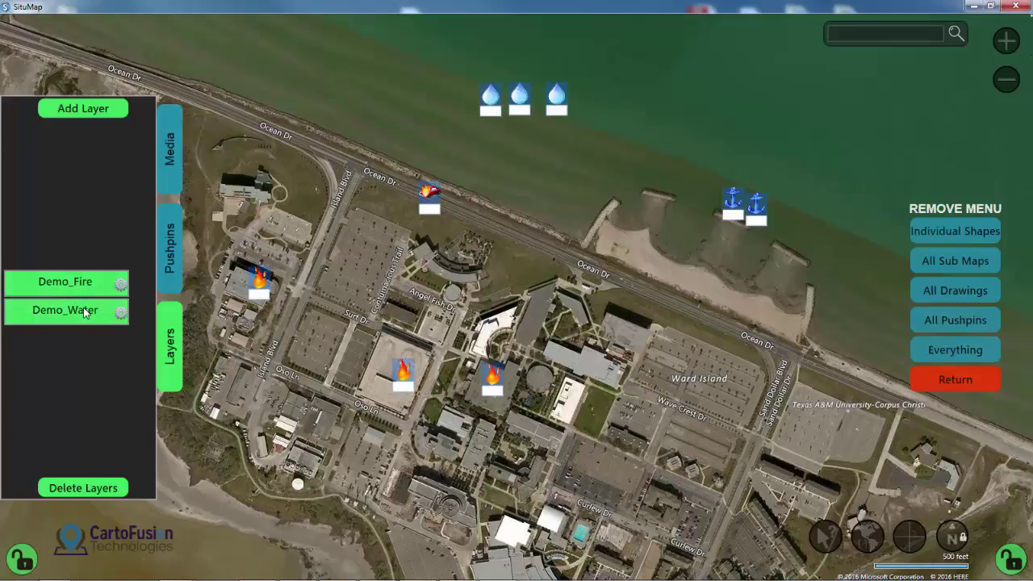
{"action": "left_click", "coordinate": [121, 286]}
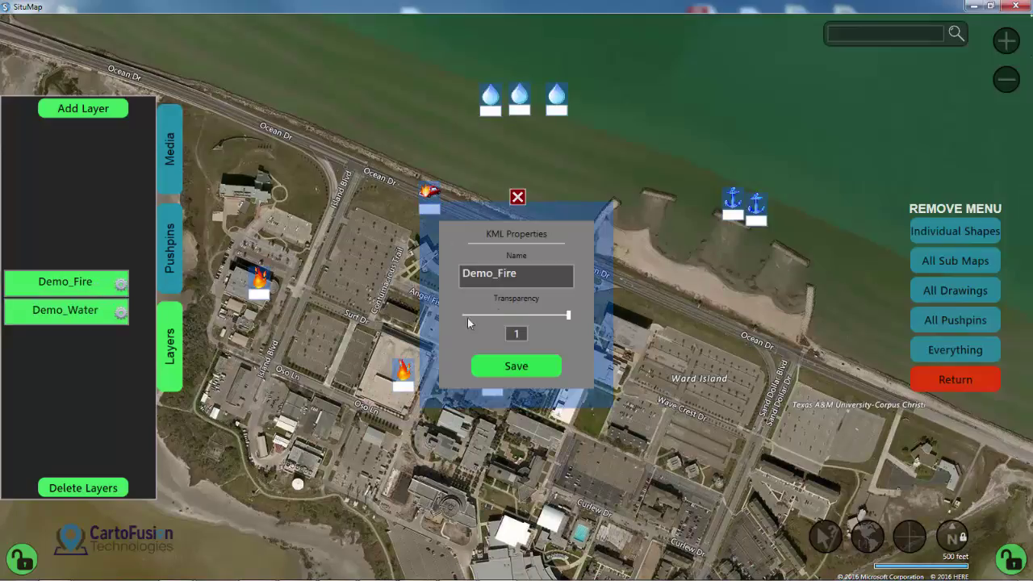
Step: Set the Demo_Fire layer's transparency to 0.6 in KML Properties and save it
{"action": "left_click", "coordinate": [538, 277]}
{"action": "left_click_drag", "start_coordinate": [568, 316], "coordinate": [521, 314]}
{"action": "left_click", "coordinate": [517, 367]}
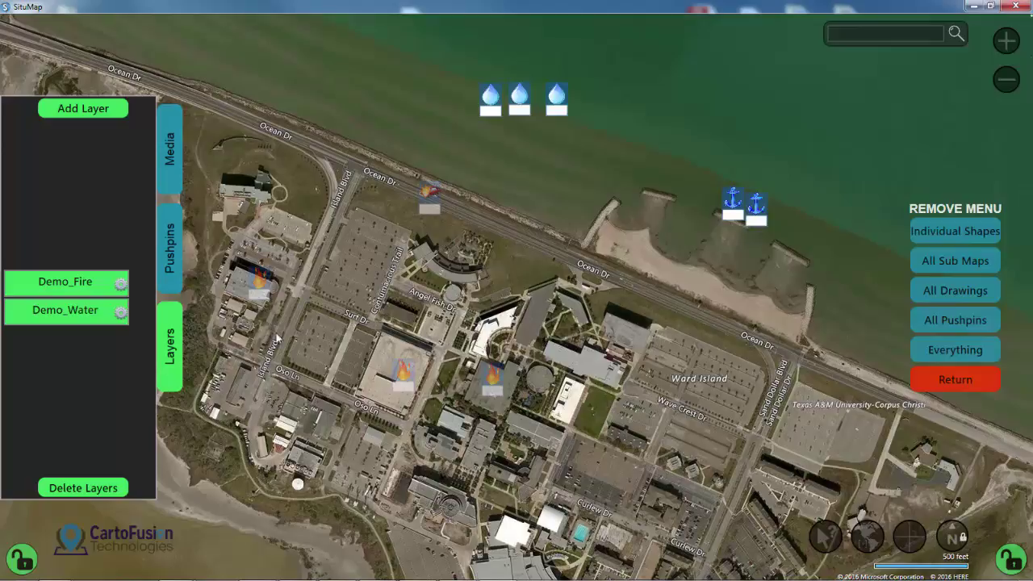